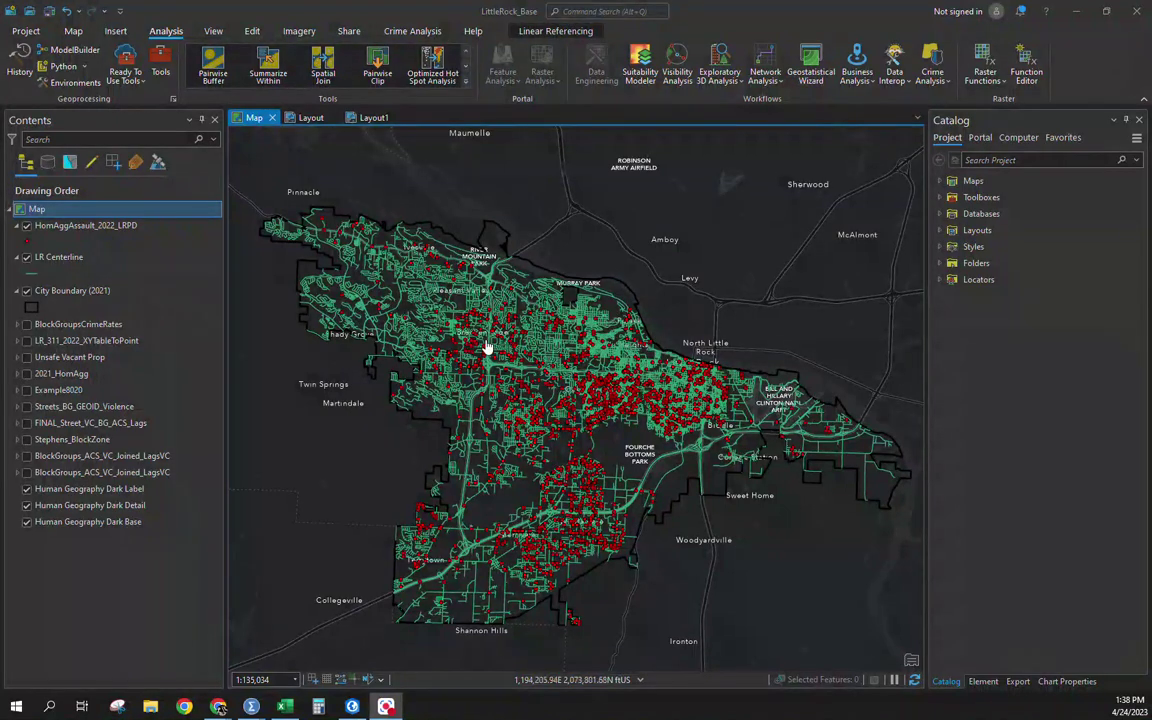
- Zoom in to about 1:3,801 around S Shackleford Rd and W Markham St
scroll(483, 362, up, 5)
scroll(535, 355, up, 3)
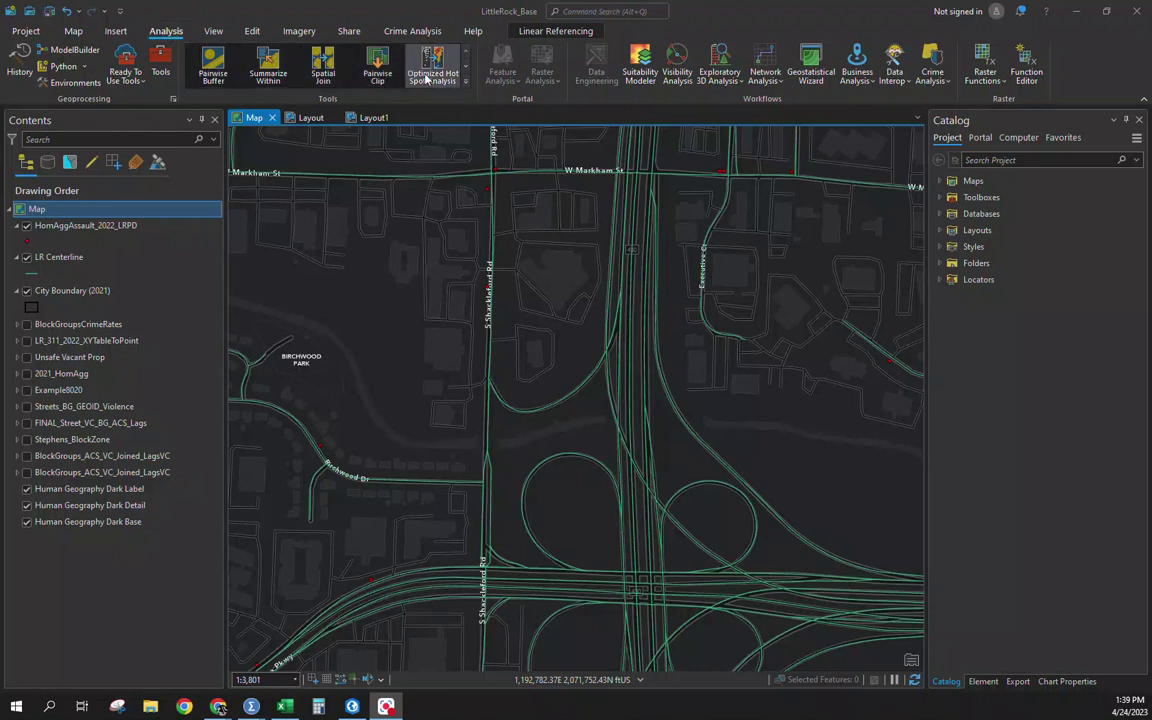
- Run Generate Near Table from HomAggAssault_2022_LRPD to LR Centerline with Location checked, in US Survey Feet
click(465, 82)
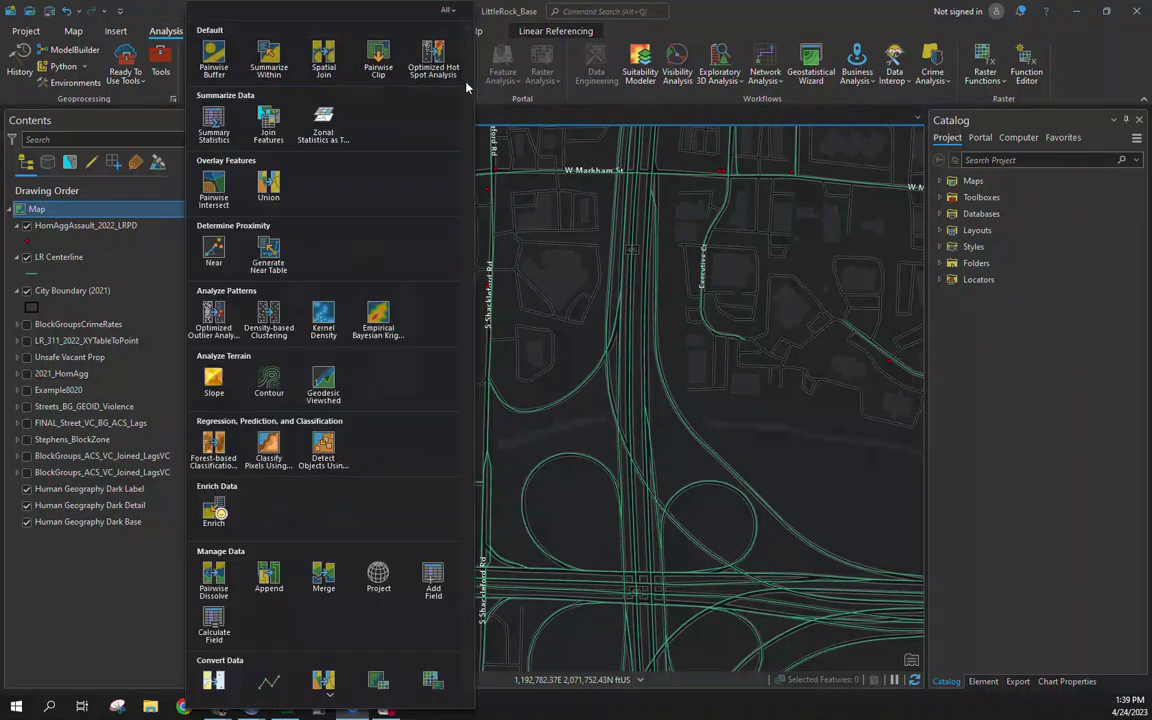
click(268, 252)
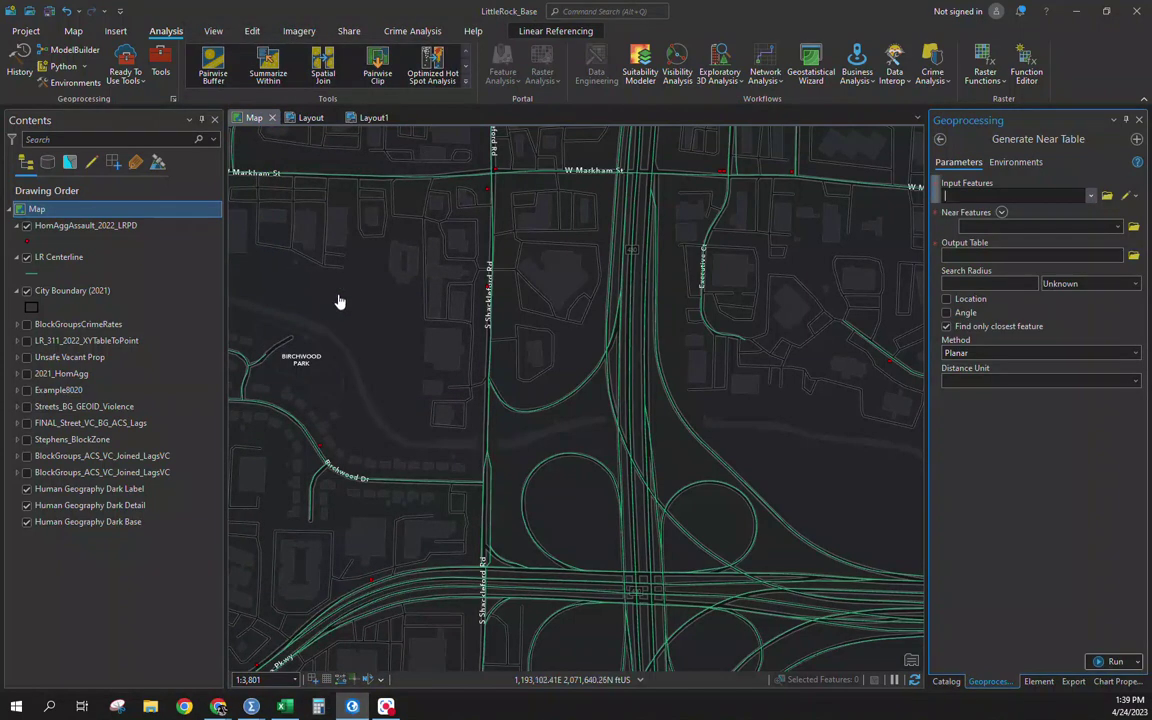
click(1092, 198)
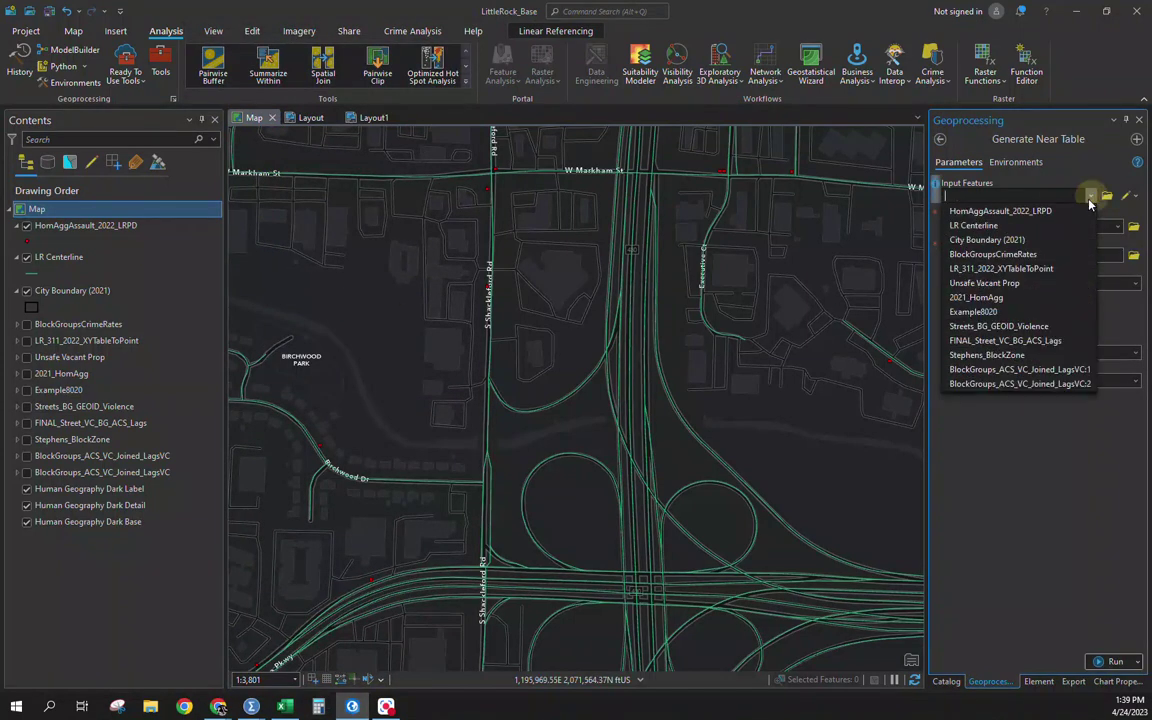
click(1000, 208)
click(1118, 227)
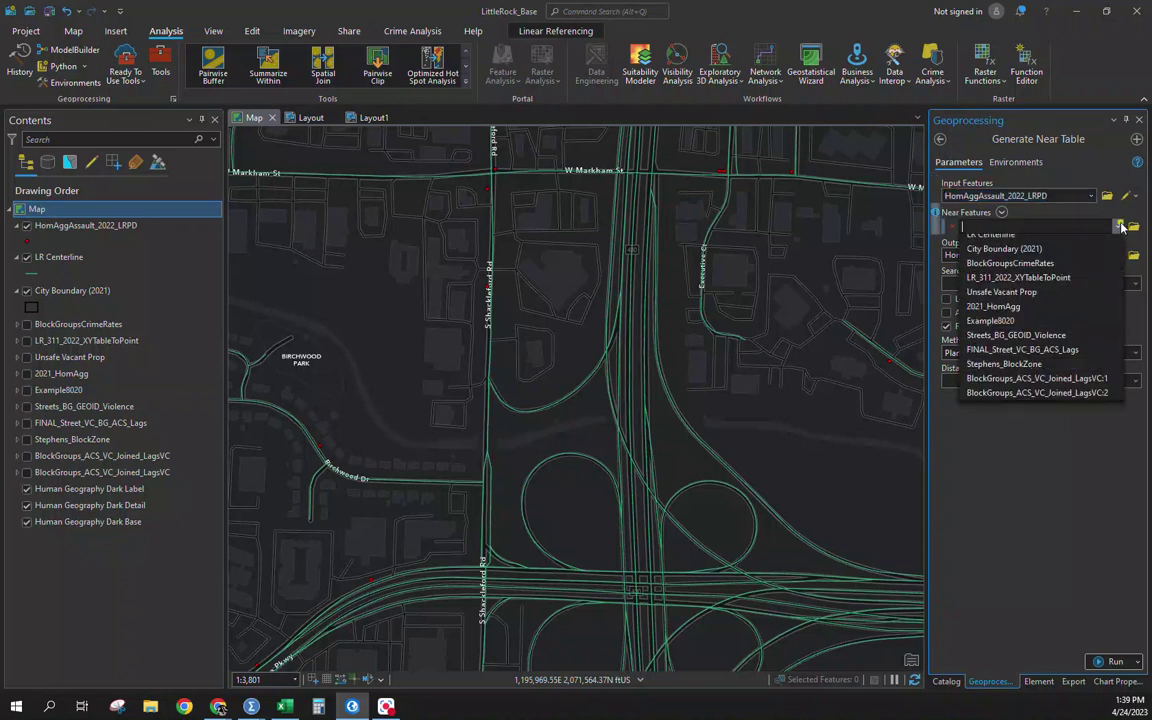
click(1088, 257)
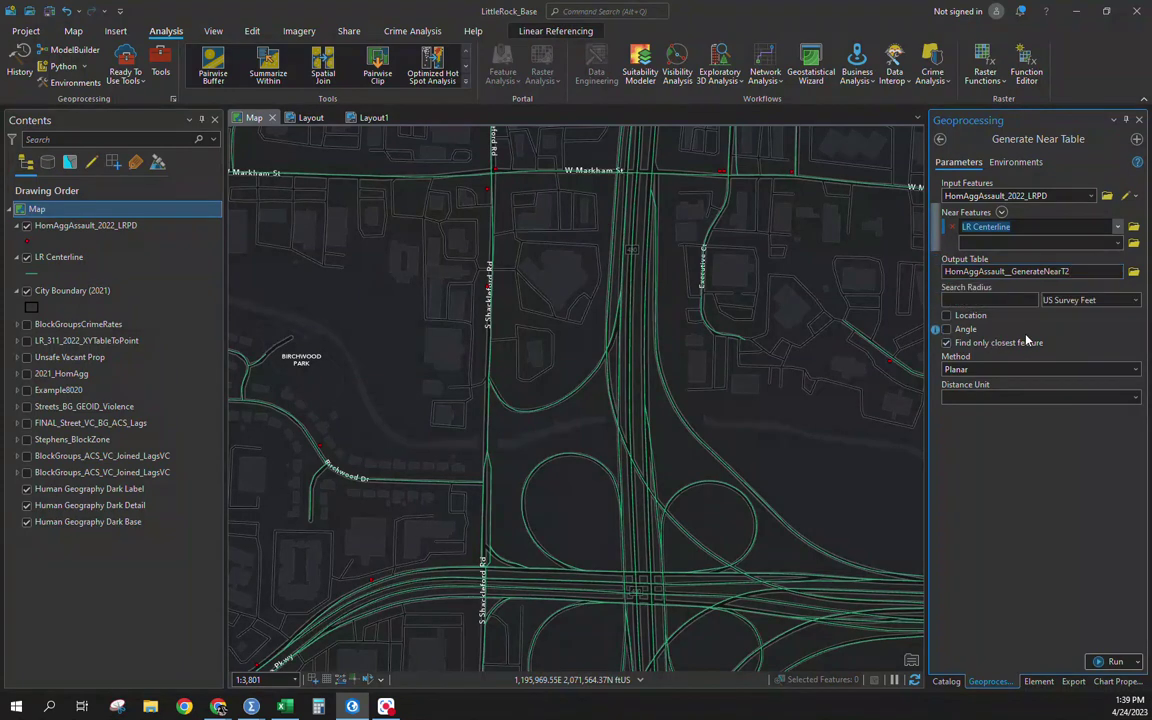
click(966, 316)
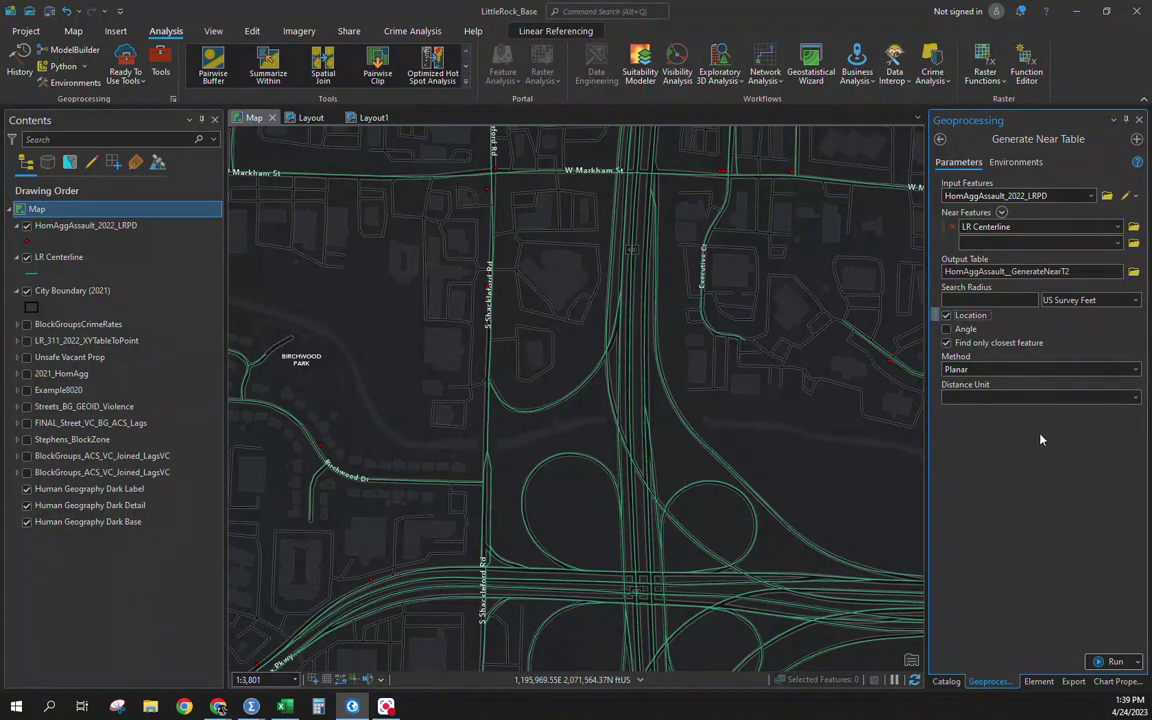
click(1133, 398)
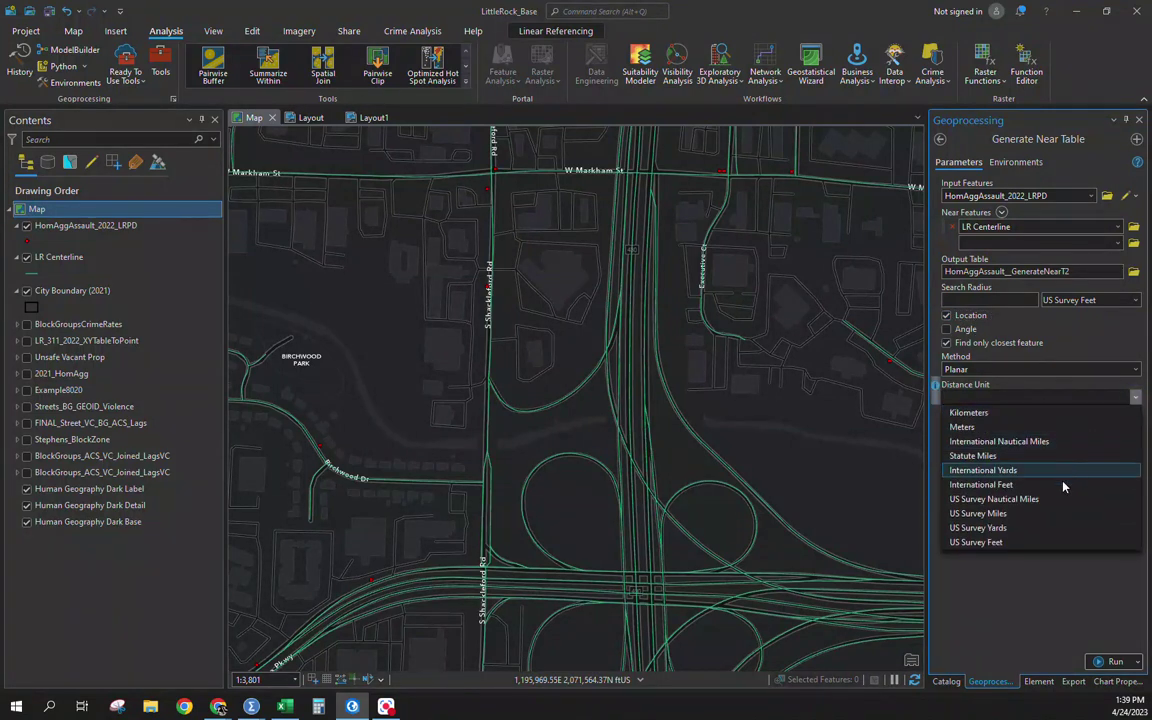
click(1000, 542)
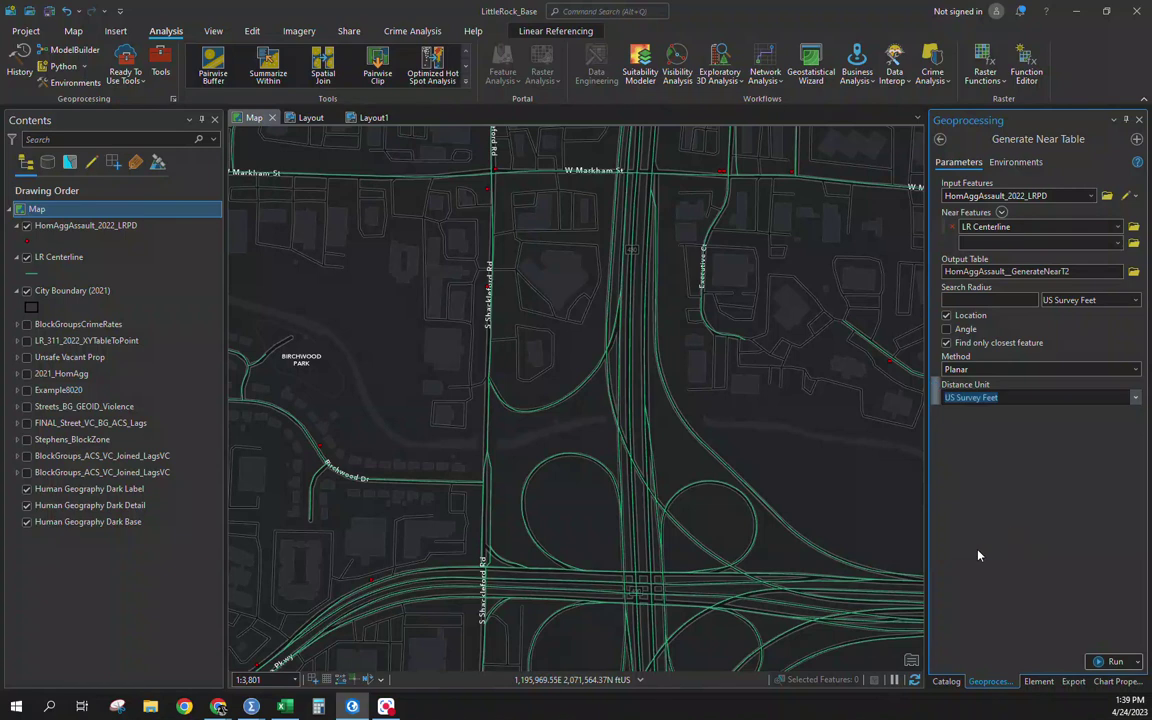
click(985, 551)
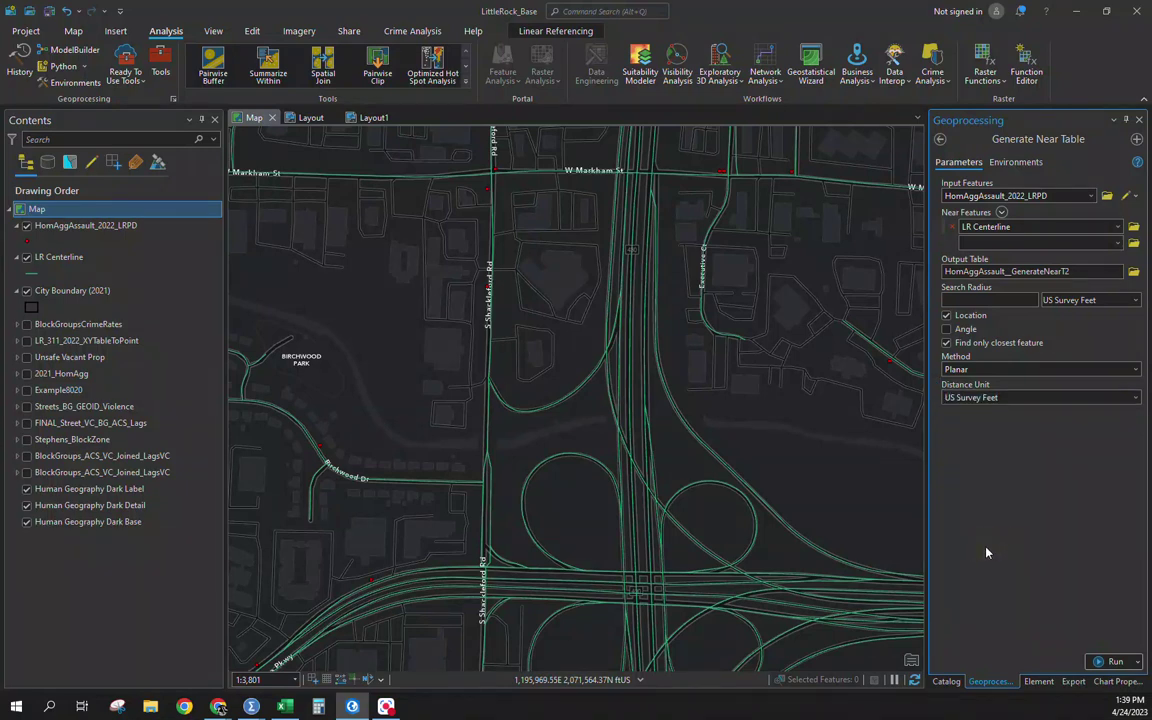
click(1111, 664)
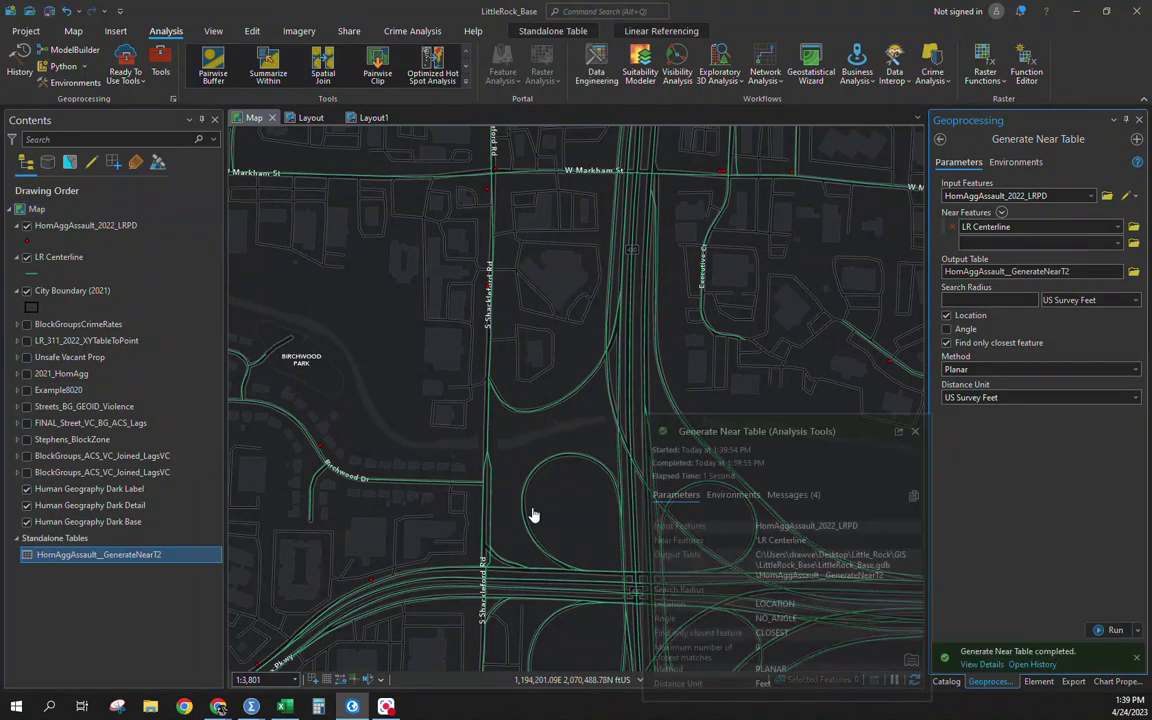
- Open the HomAggAssault__GenerateNearT2 table and the HomAggAssault_2022_LRPD attribute table
right_click(67, 557)
click(88, 148)
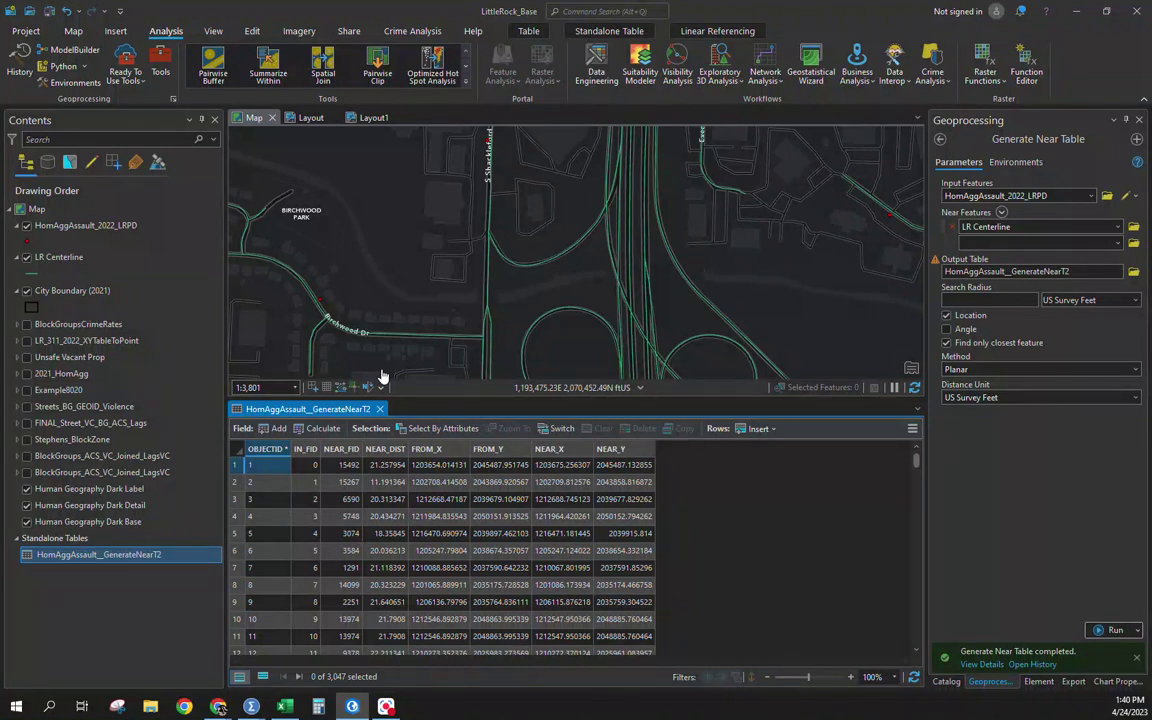
right_click(86, 225)
click(113, 195)
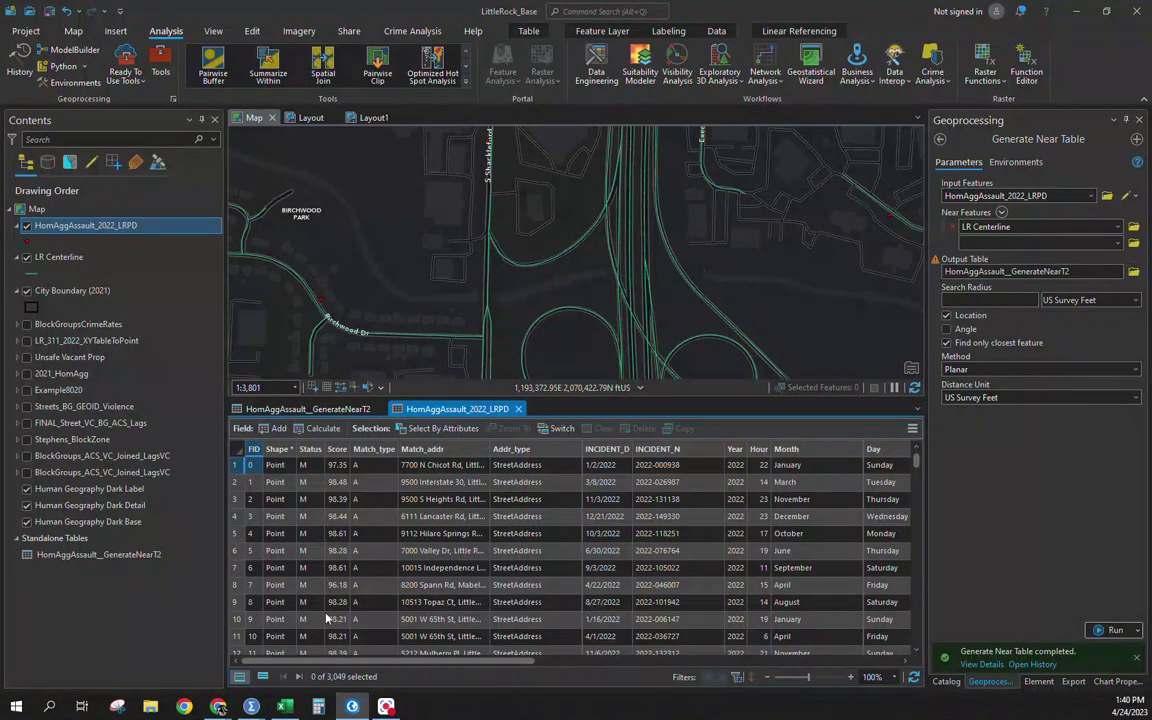
- Resize the table view and return to the near table showing NEAR_X and NEAR_Y
drag(345, 660, 380, 664)
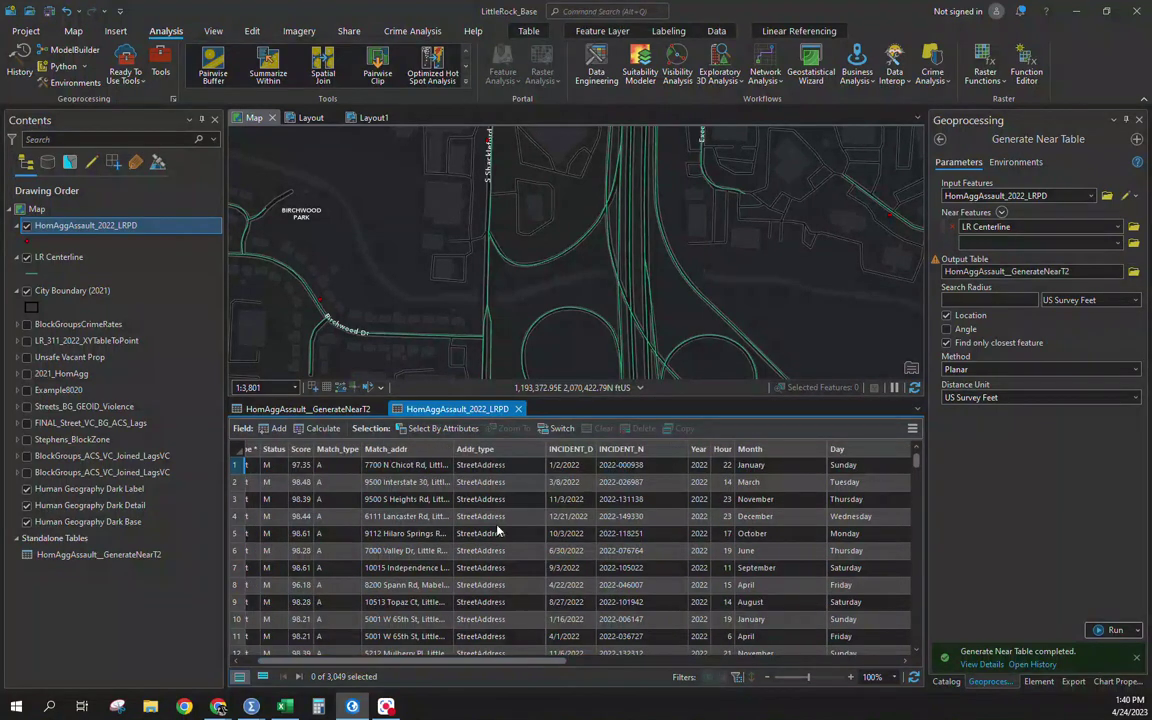
drag(522, 664, 755, 667)
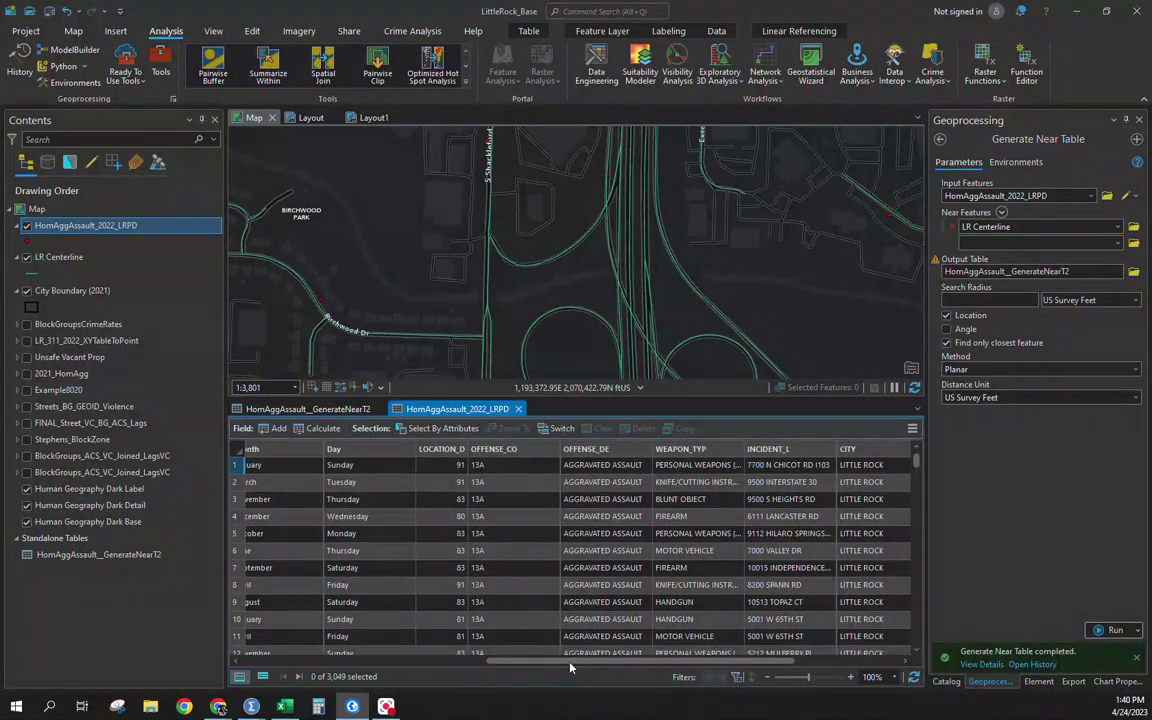
drag(570, 667, 320, 667)
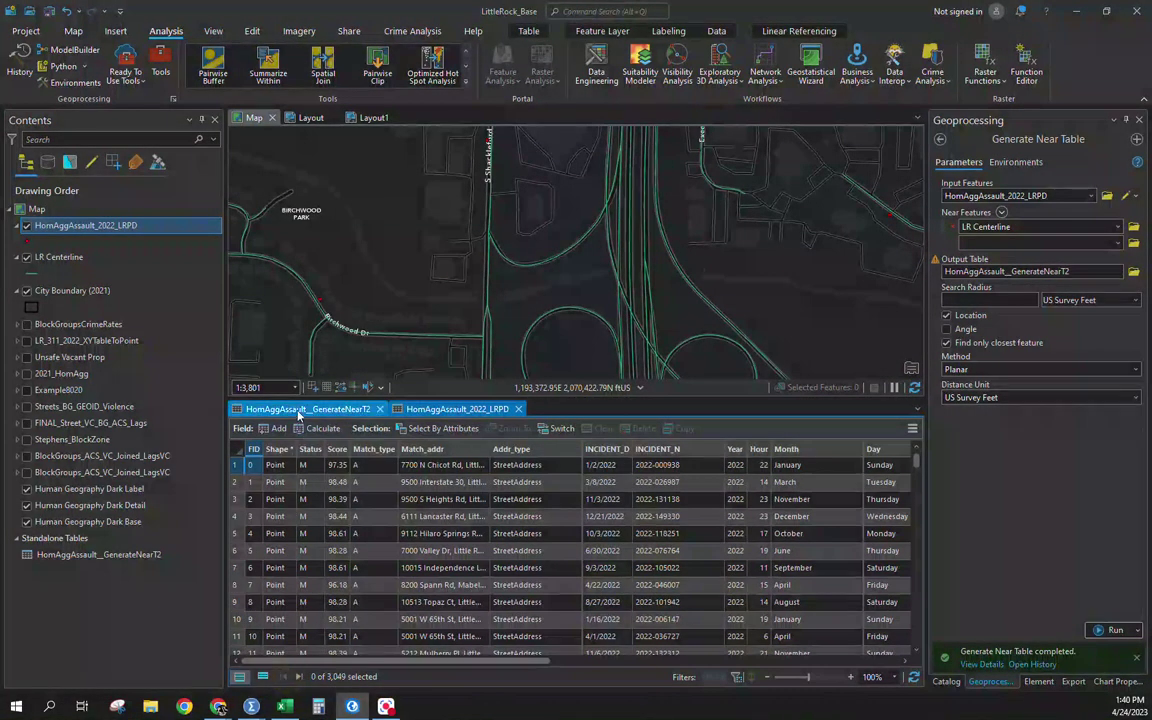
click(298, 410)
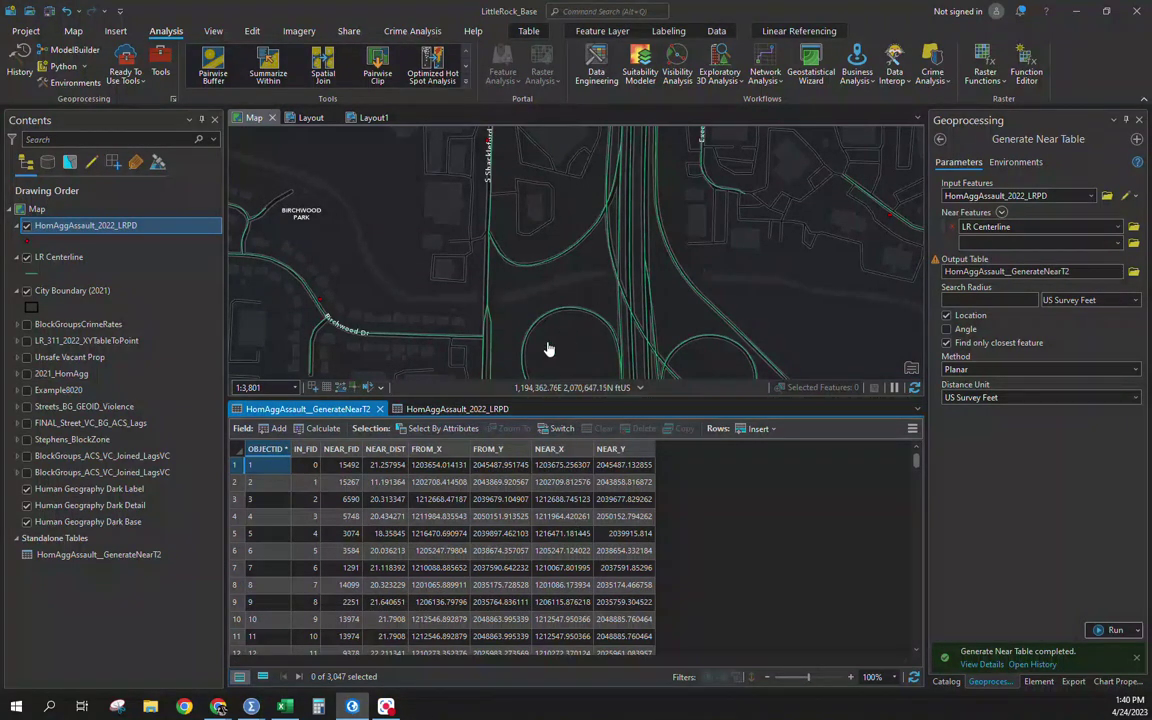
- Close the near table and assault attribute table, then select the near table in Contents
scroll(553, 207, down, 1)
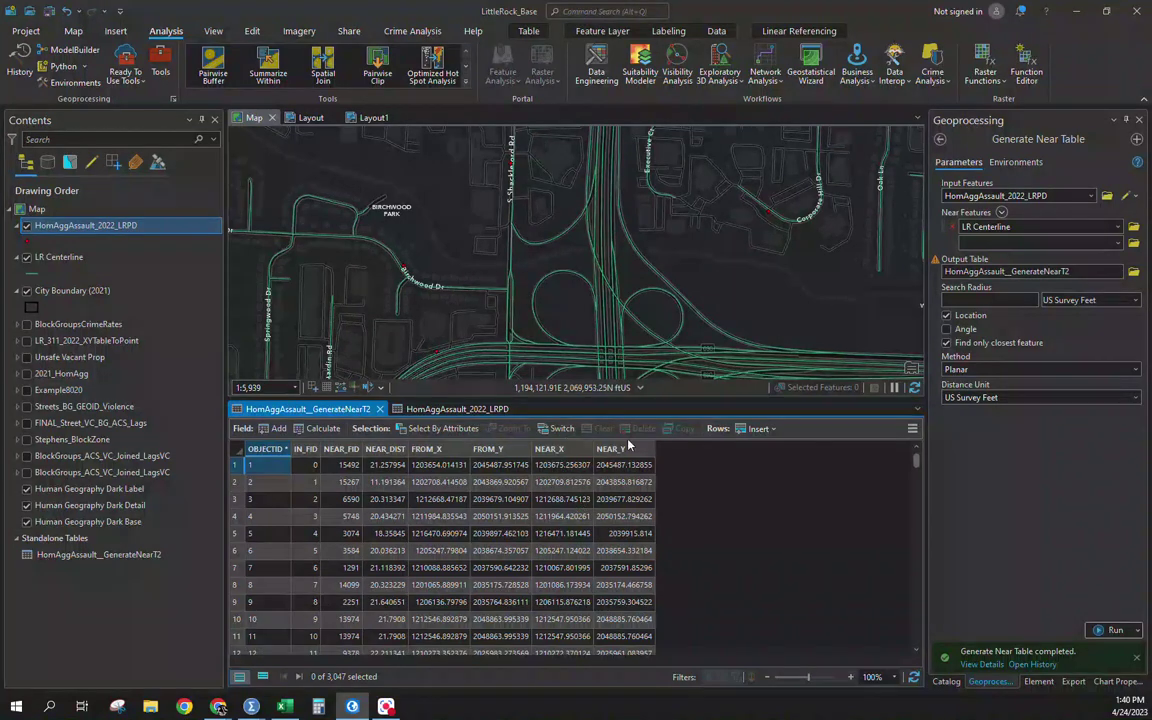
click(379, 409)
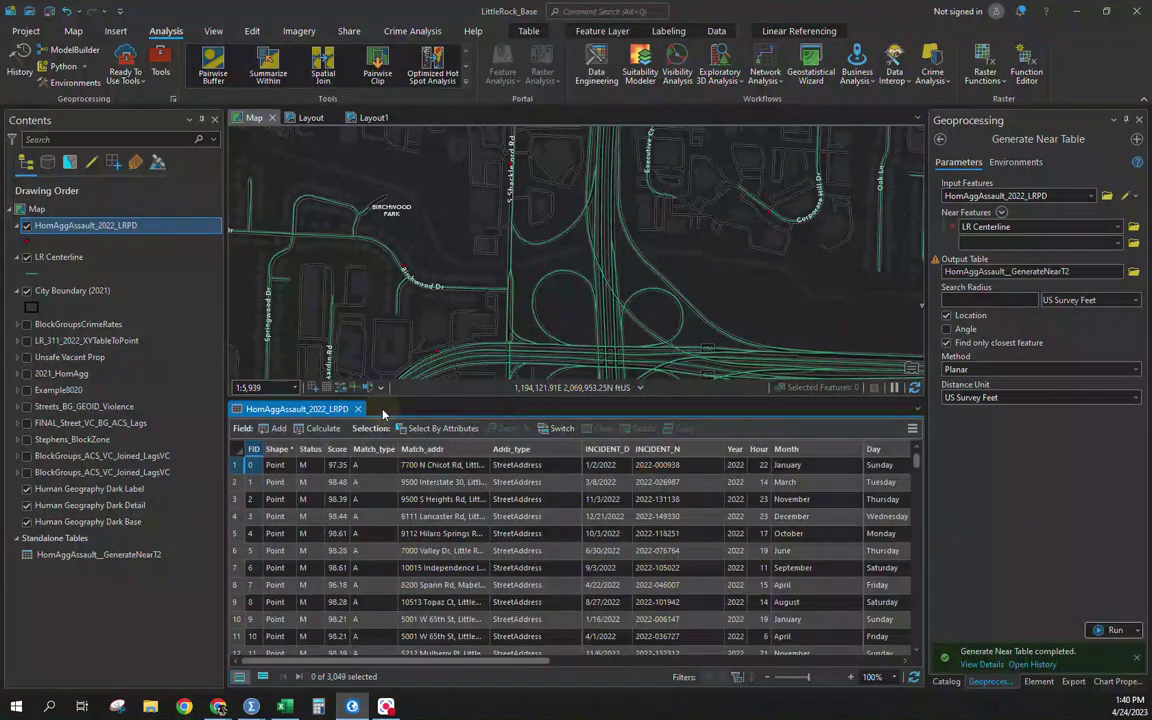
click(358, 409)
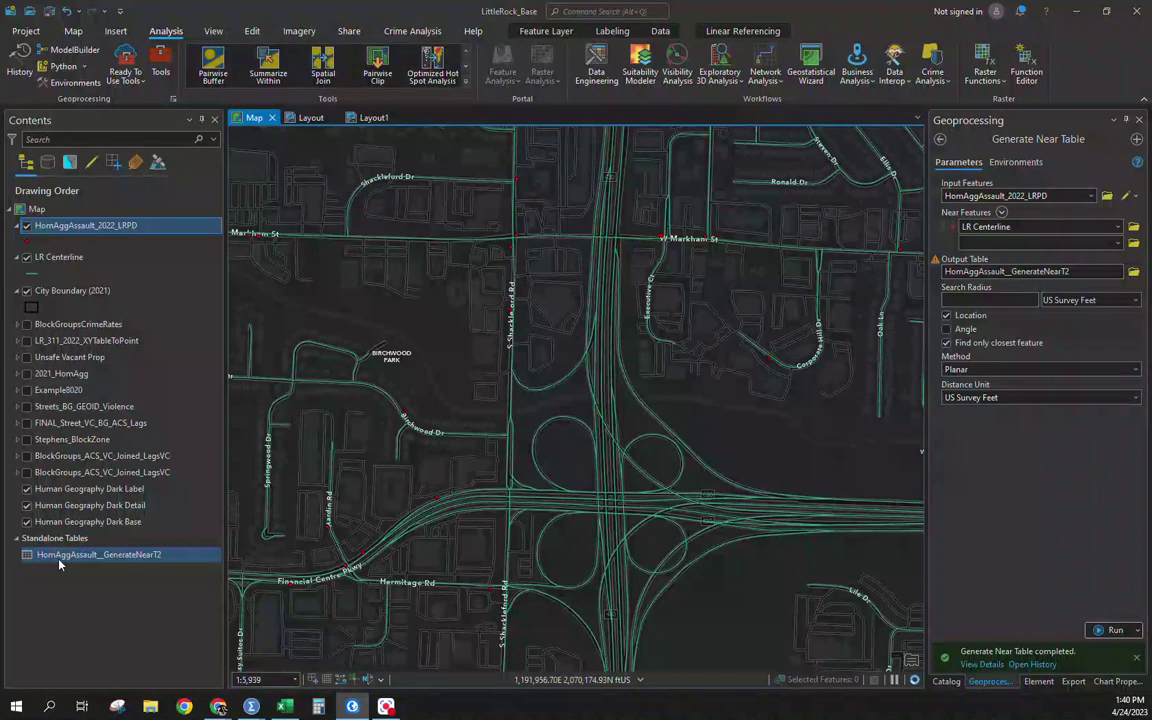
click(60, 556)
- Display XY Data for the near table using NEAR_X, NEAR_Y and the current map's coordinate system
right_click(60, 565)
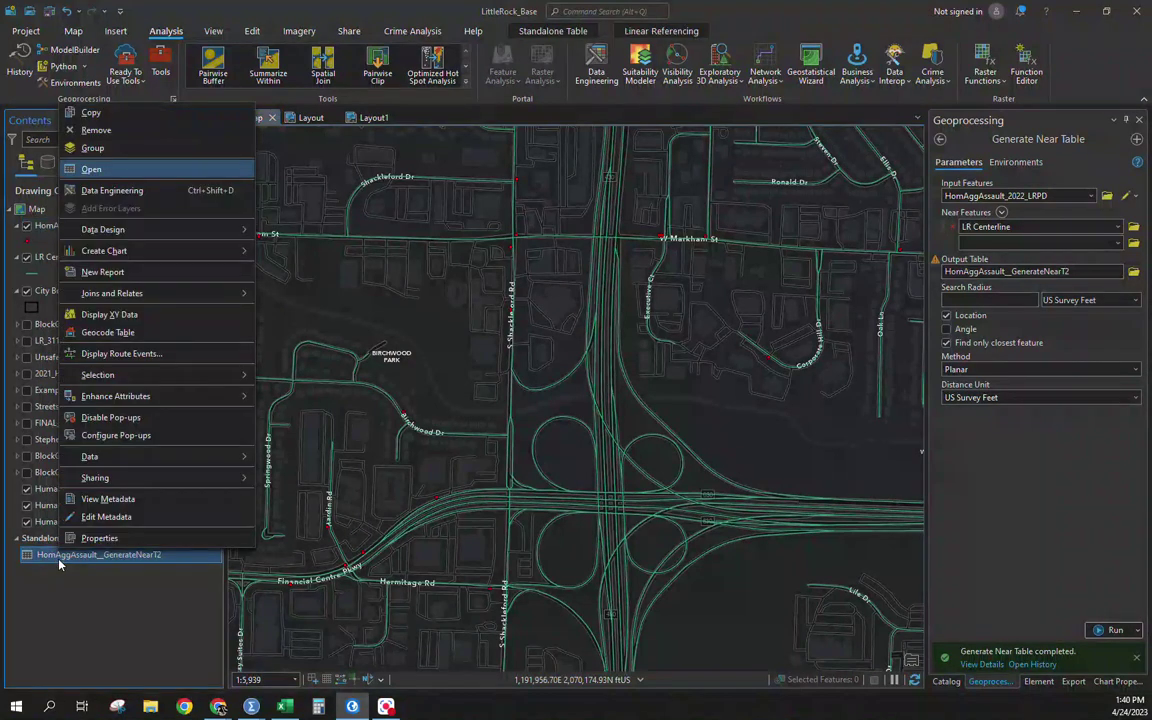
click(130, 317)
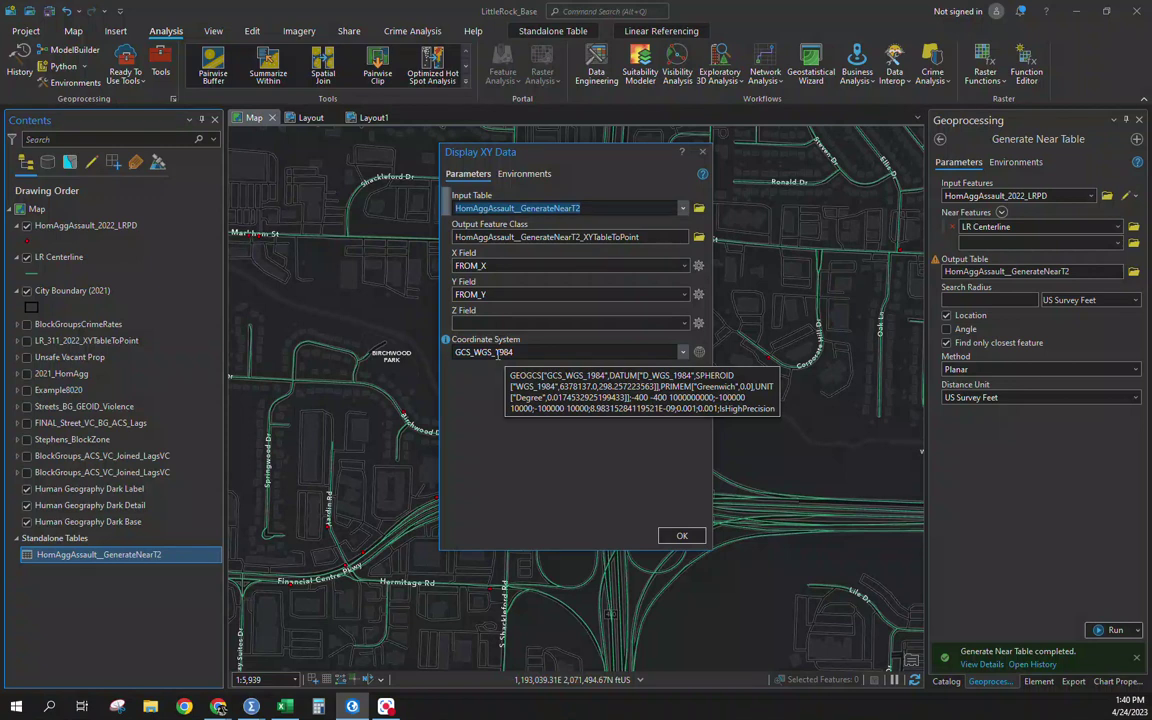
click(686, 266)
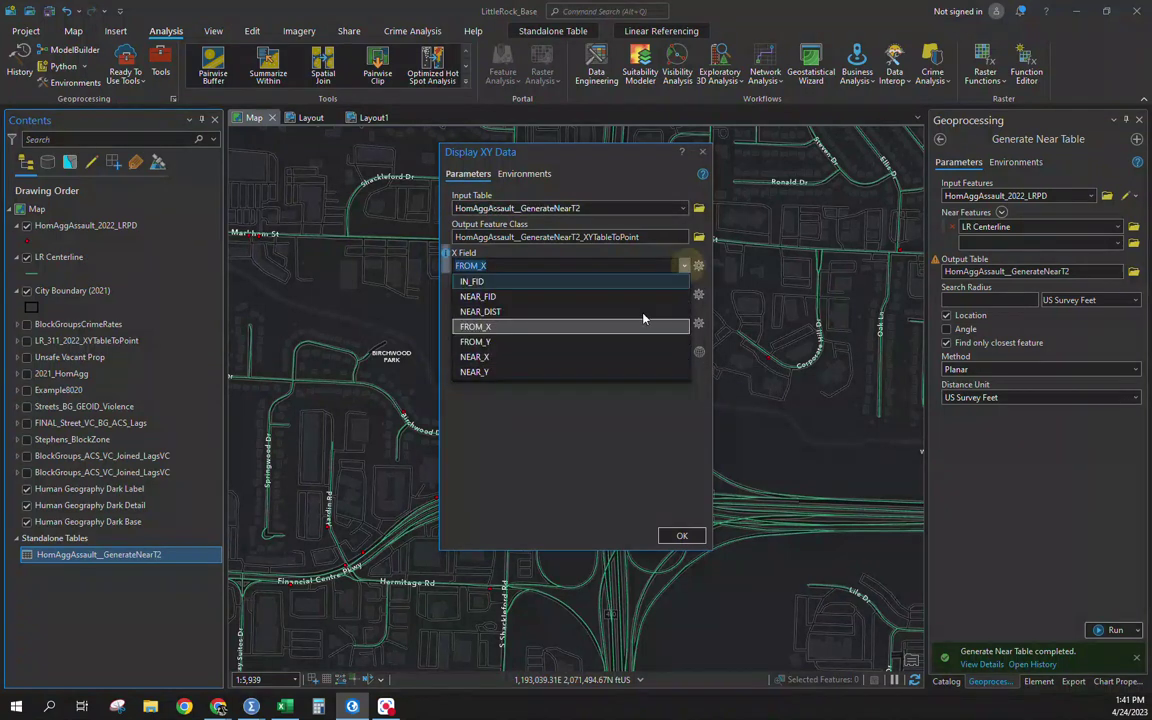
click(620, 355)
click(682, 298)
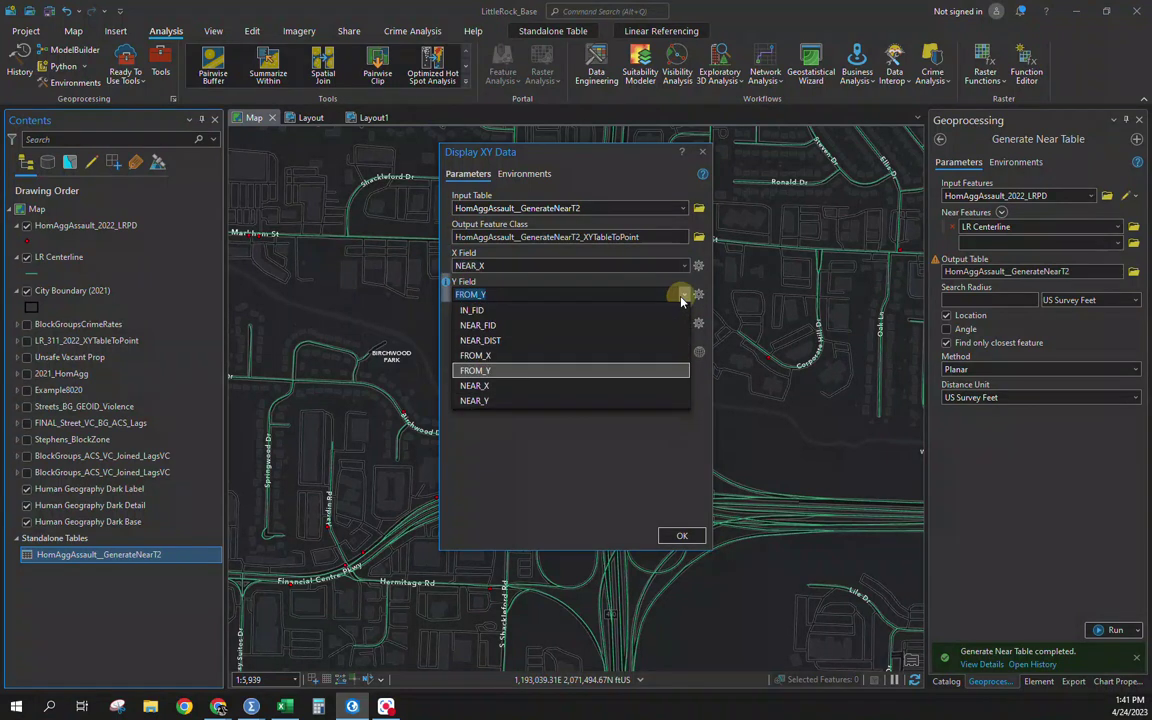
click(588, 404)
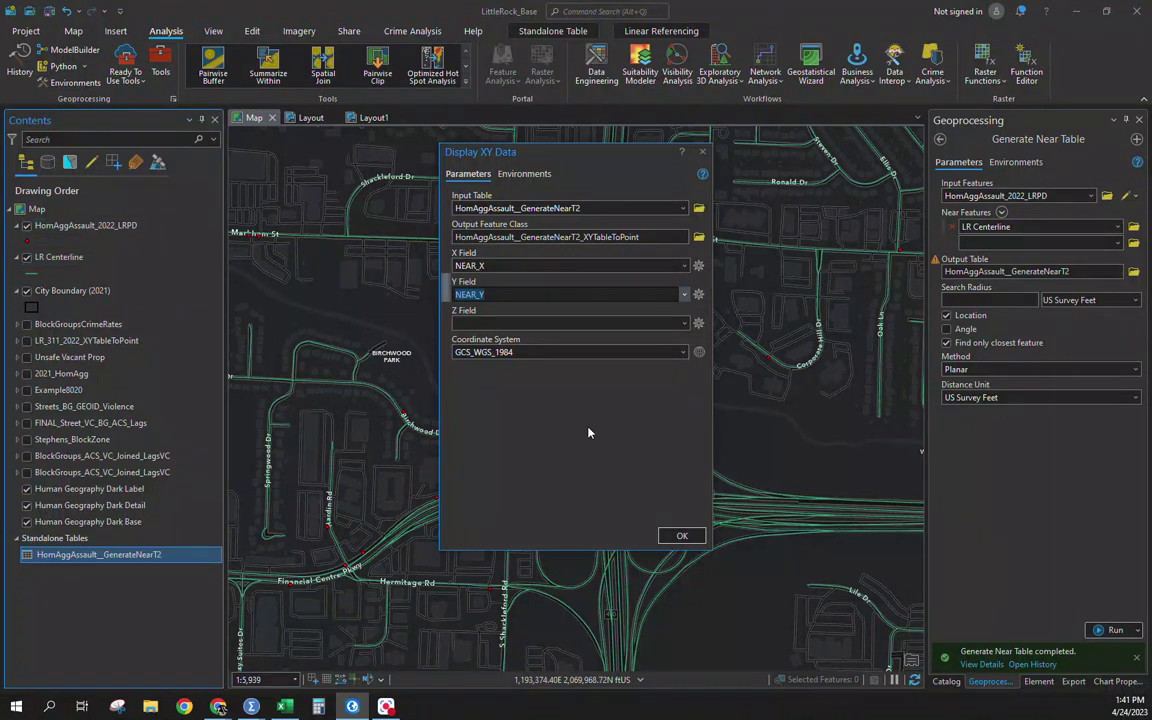
click(683, 352)
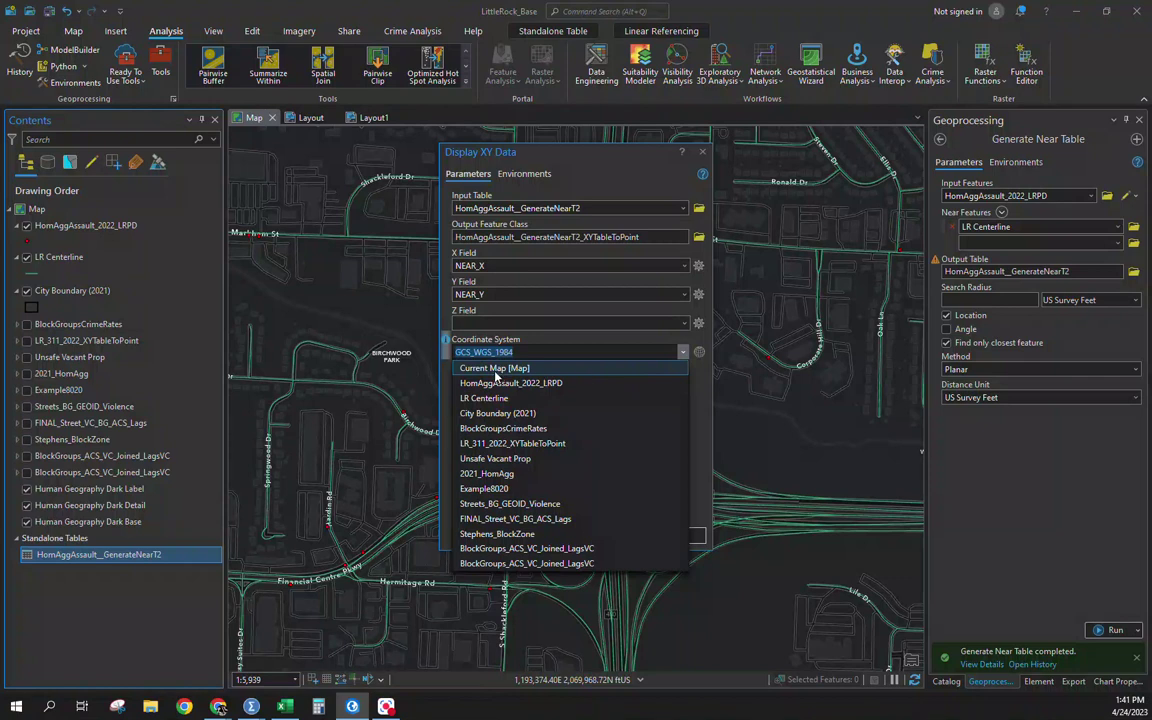
click(495, 369)
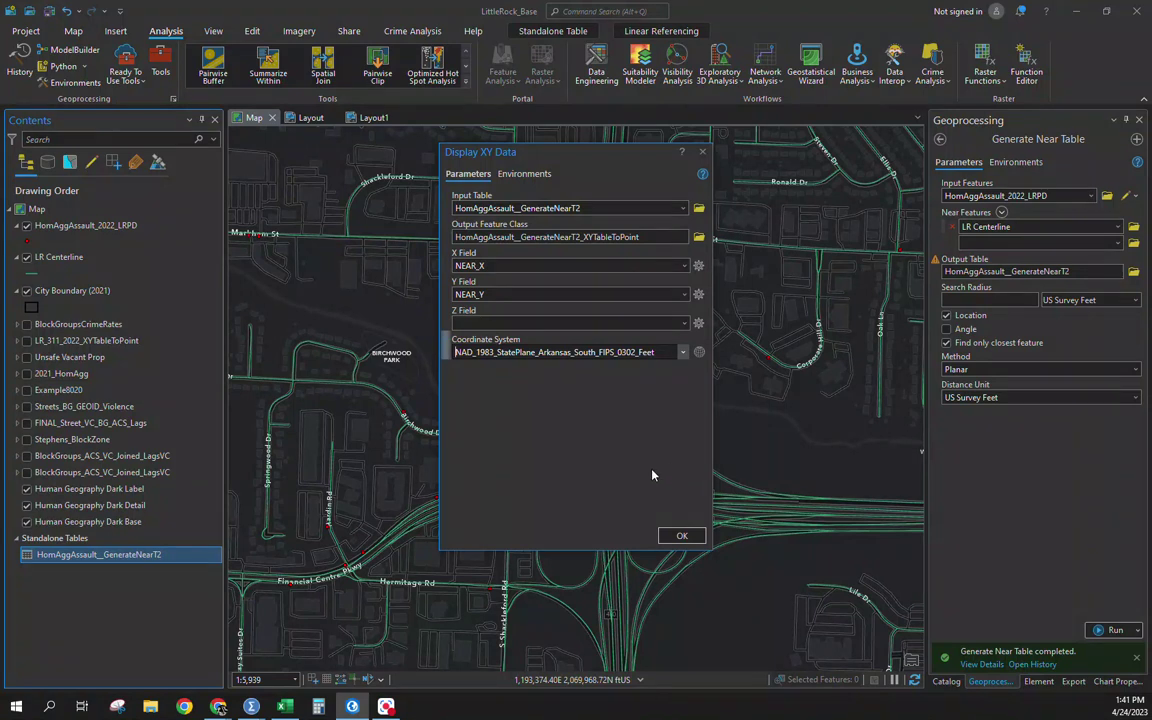
click(681, 537)
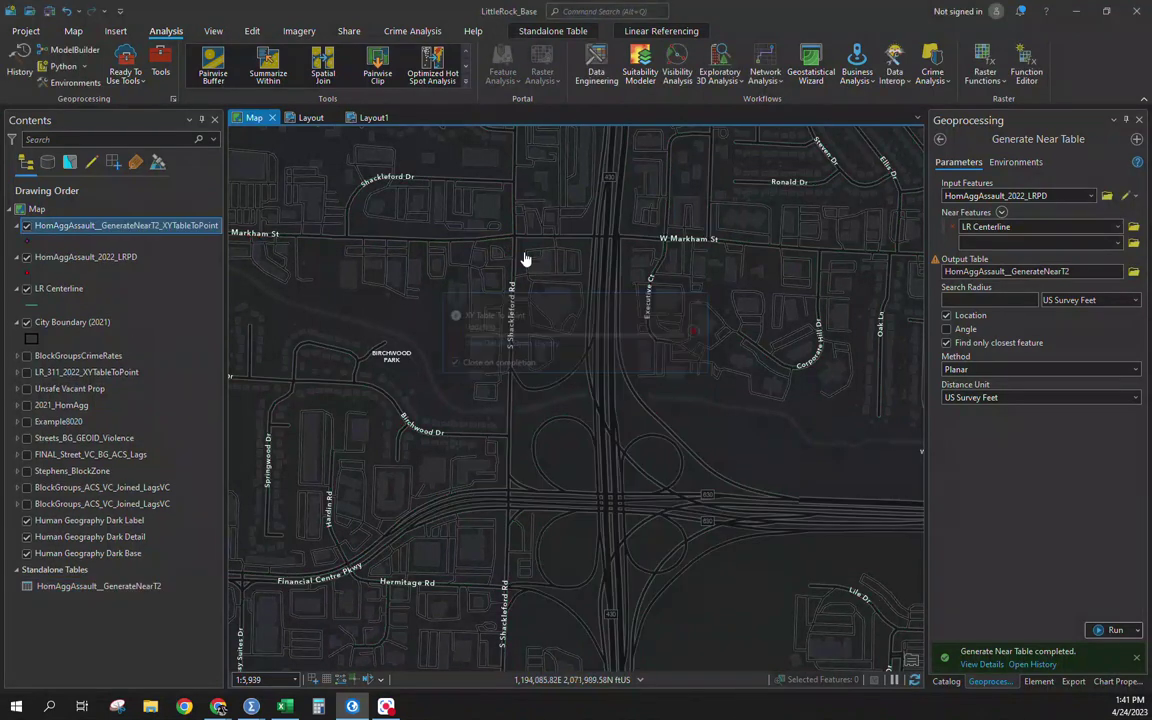
- Zoom in on S Shackleford Rd to check the XYTableToPoint points sit on the centerlines
scroll(520, 257, up, 5)
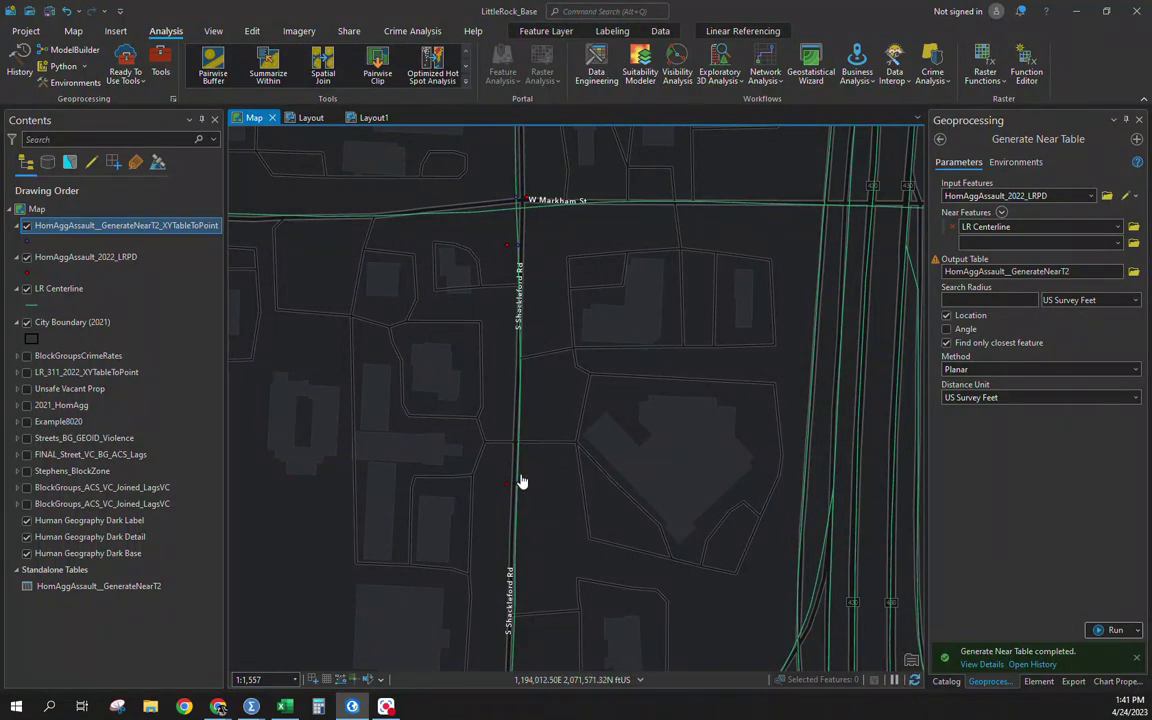
click(73, 31)
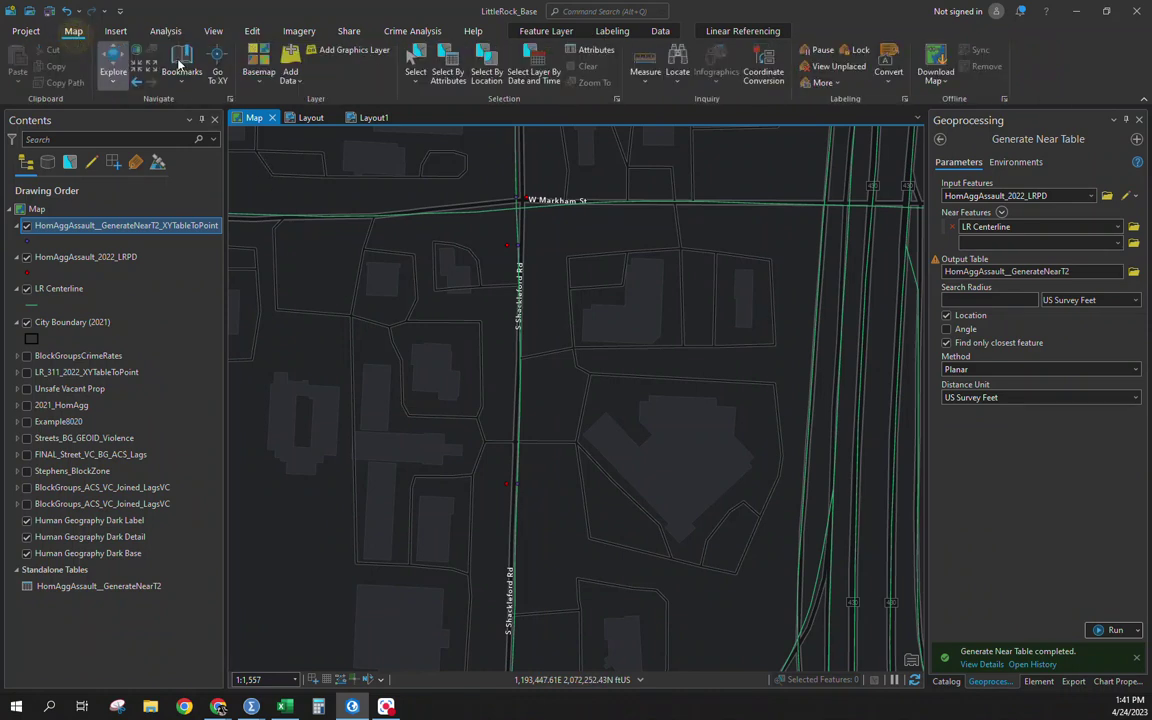